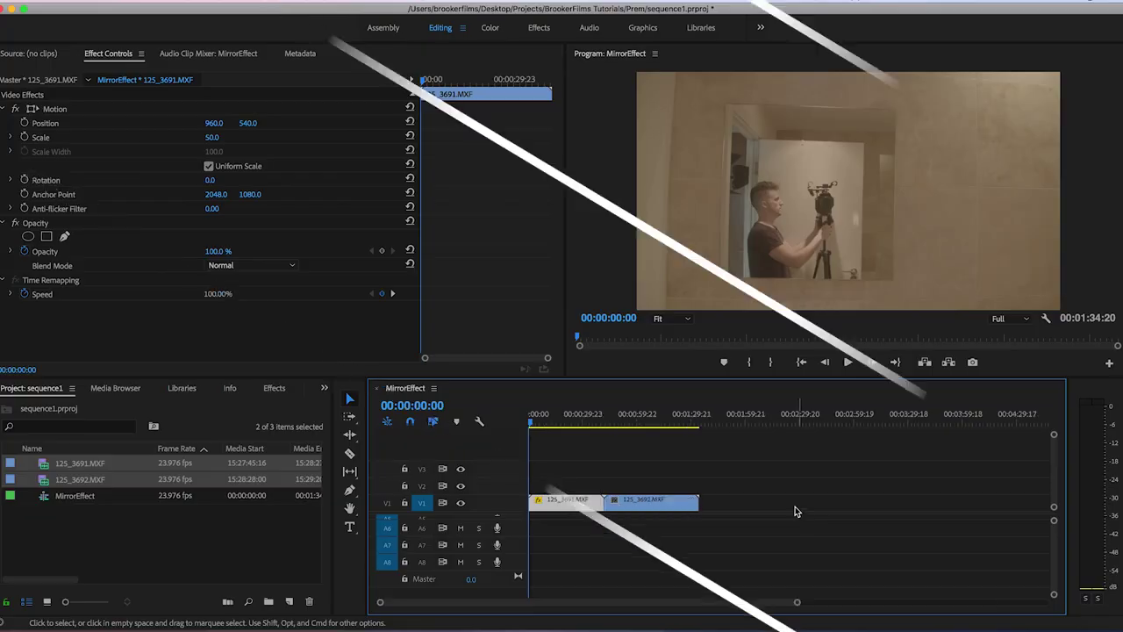
Preview the sequence and split the 125_3691 clip with the Razor tool
left_click_drag(594, 422, 596, 421)
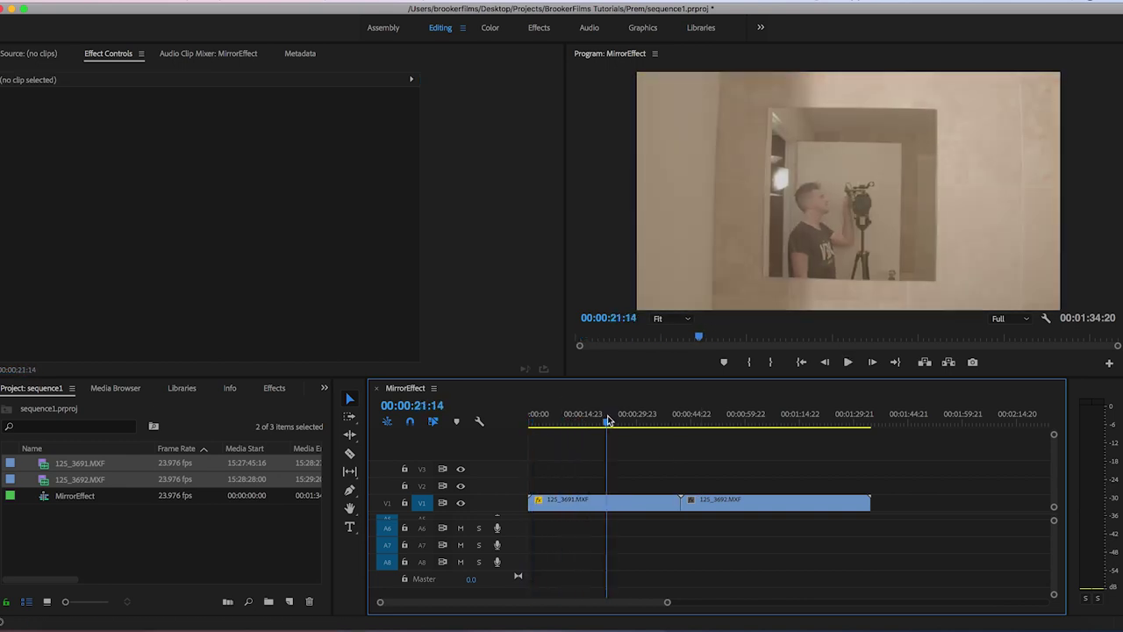
key("space")
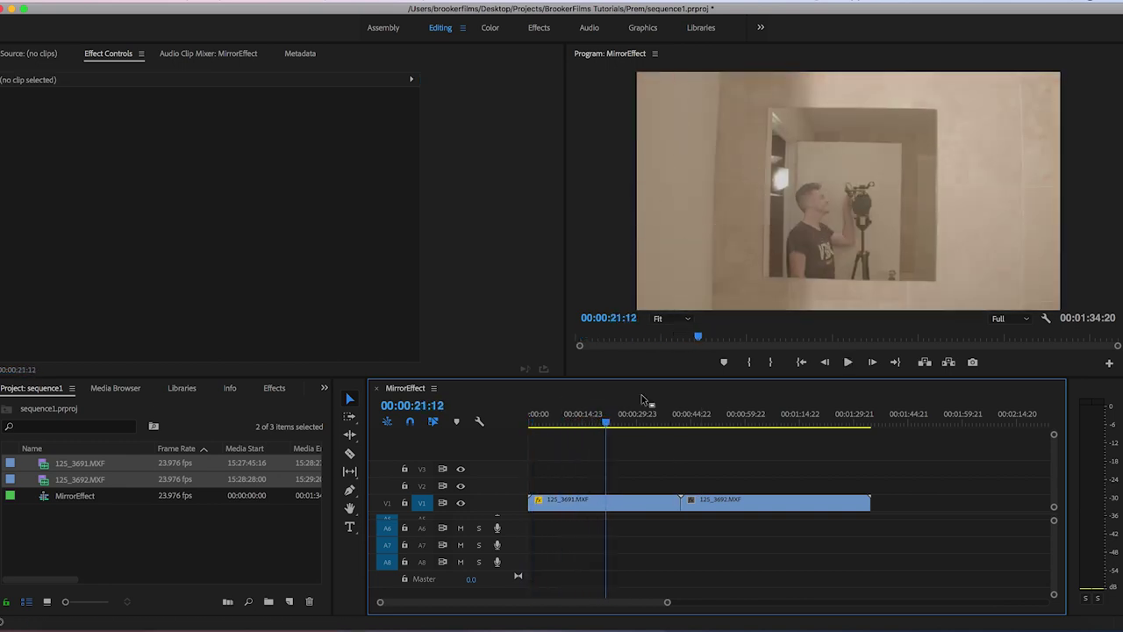
left_click(663, 501)
key("=")
key("c")
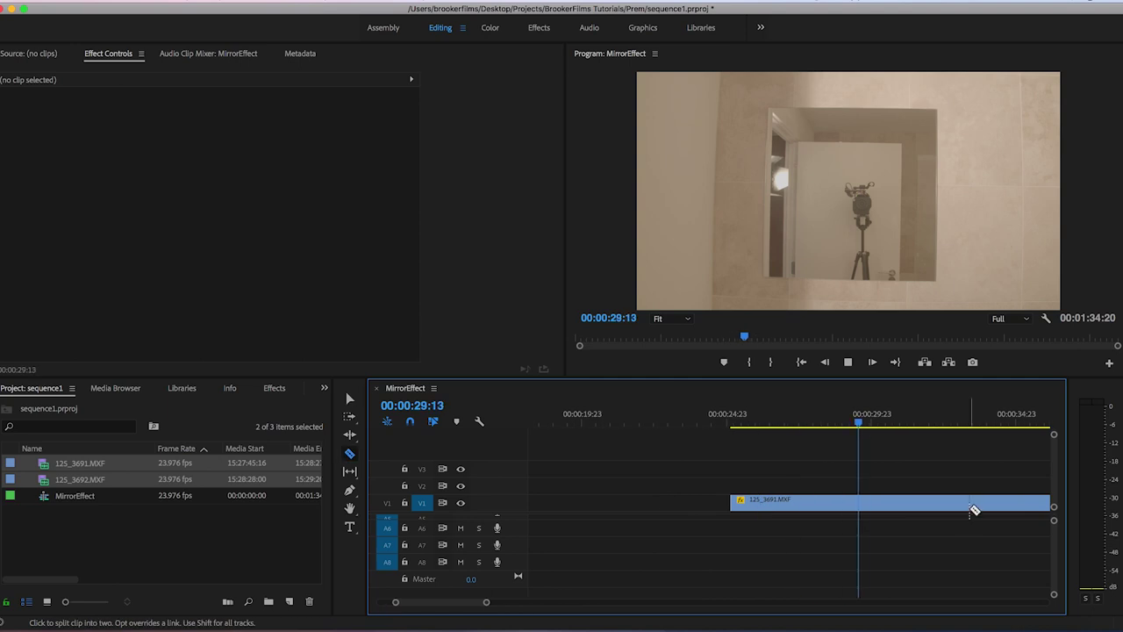
left_click(891, 502)
key("v")
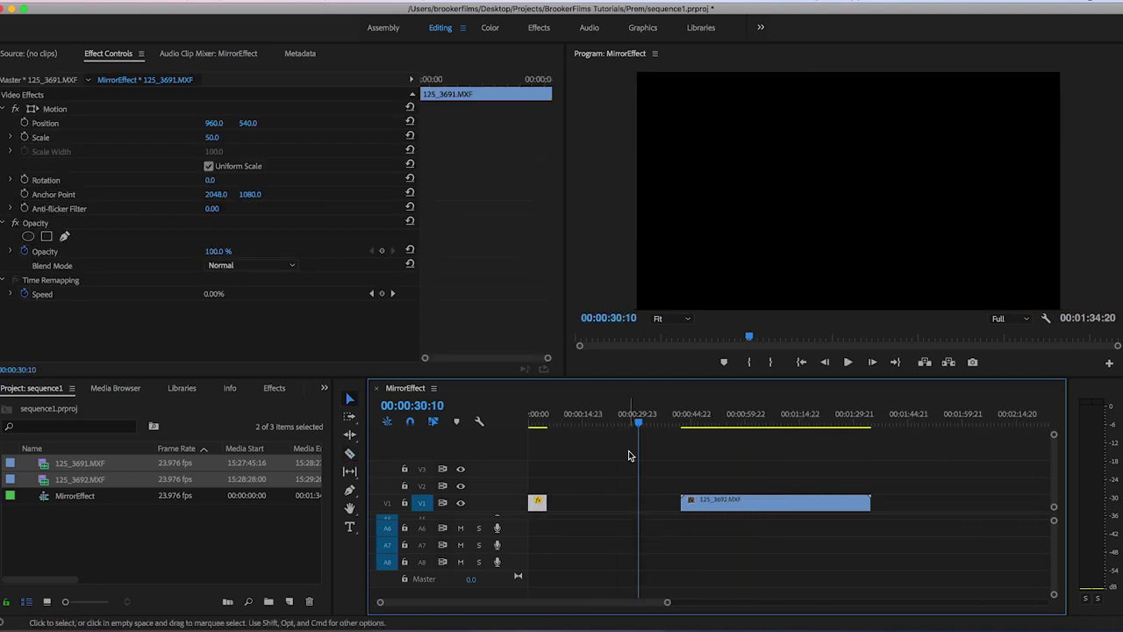
Find the cut point in the 125_3692 clip for trimming
left_click(764, 422)
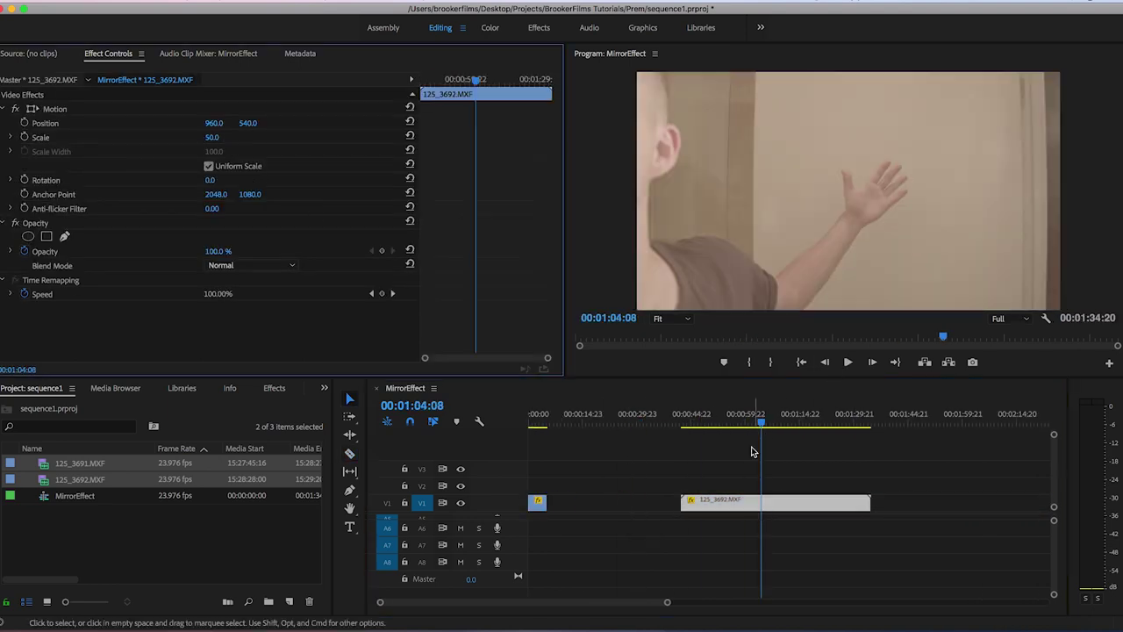
left_click(800, 425)
left_click_drag(800, 425, 787, 424)
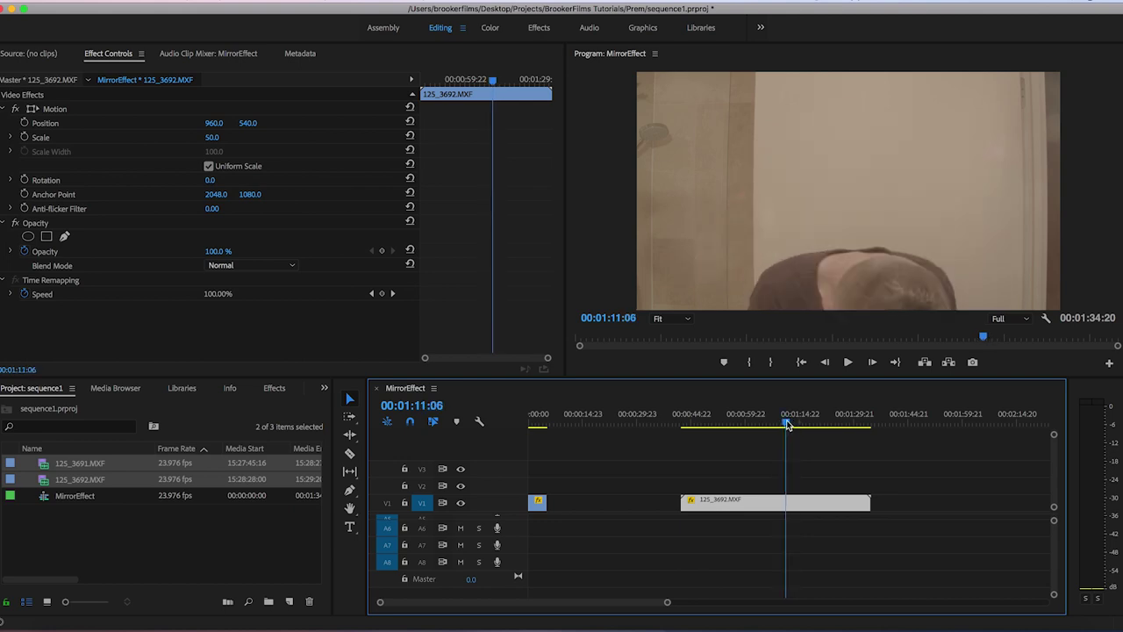
key("c")
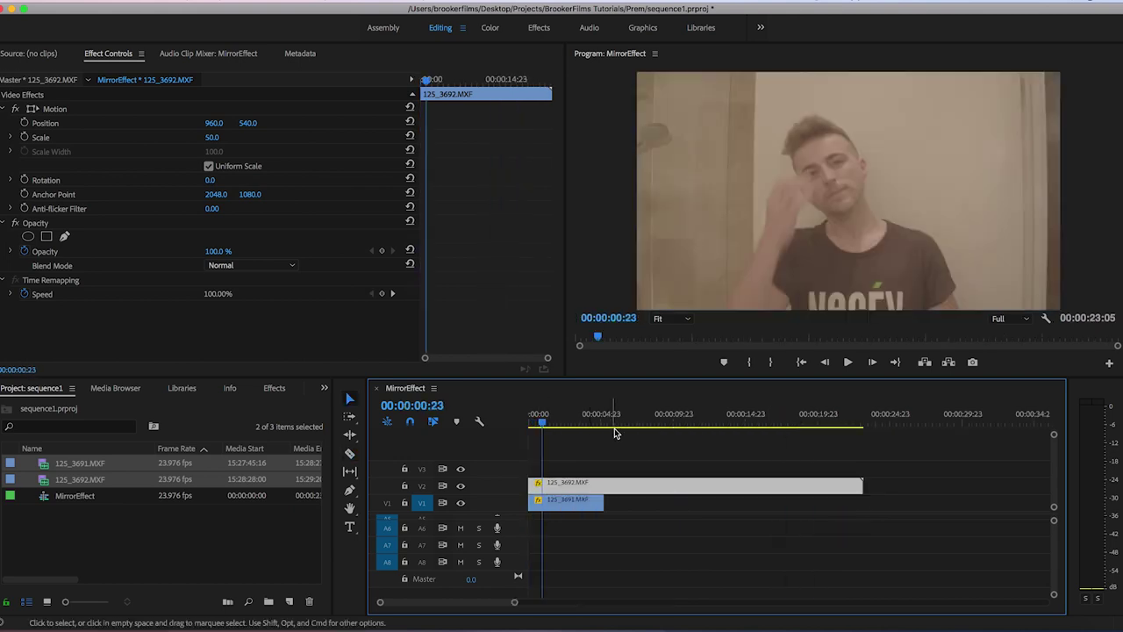
Give the 125_3692 overlay Scale 37, Opacity 55%, Position Y 553 and 1° Rotation
left_click(562, 418)
left_click_drag(562, 418, 558, 418)
left_click_drag(213, 138, 200, 137)
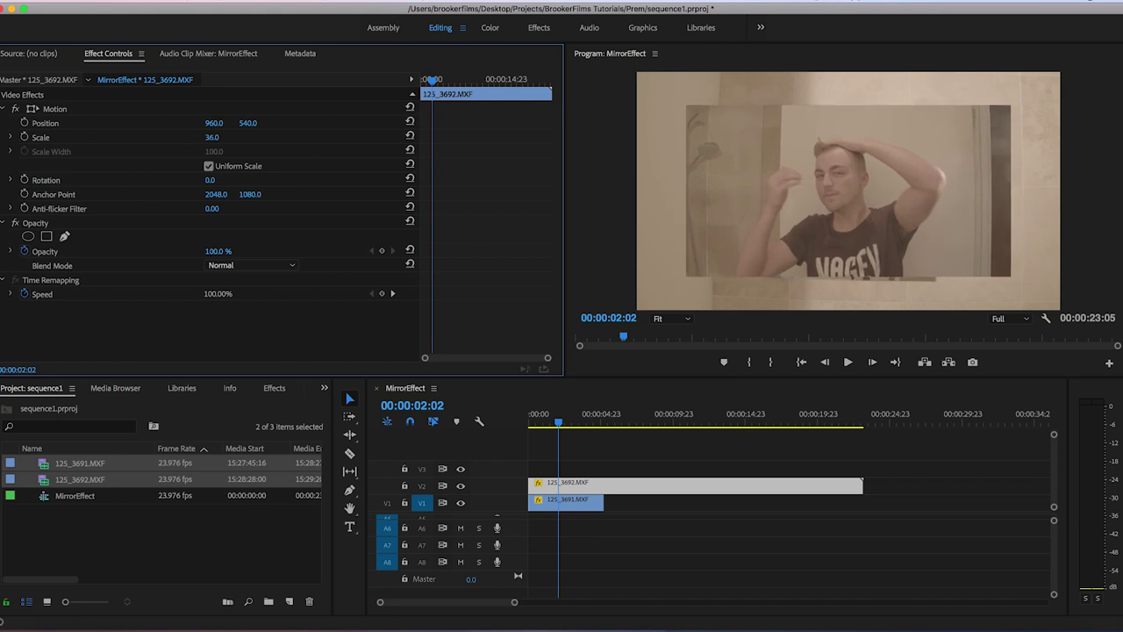
left_click_drag(211, 138, 208, 138)
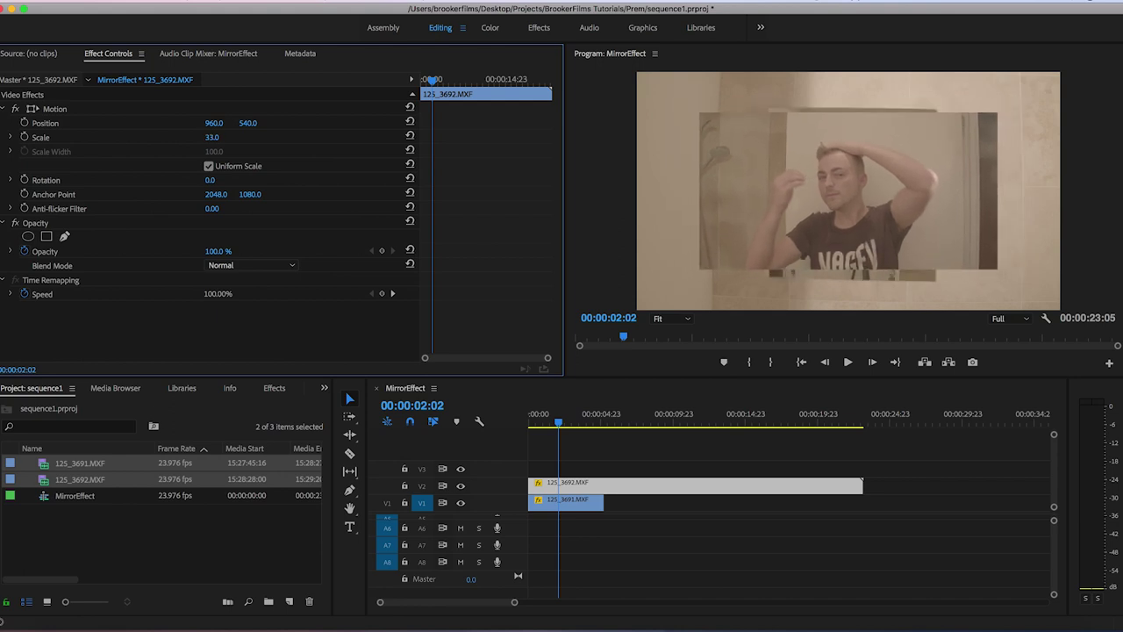
left_click_drag(217, 251, 167, 251)
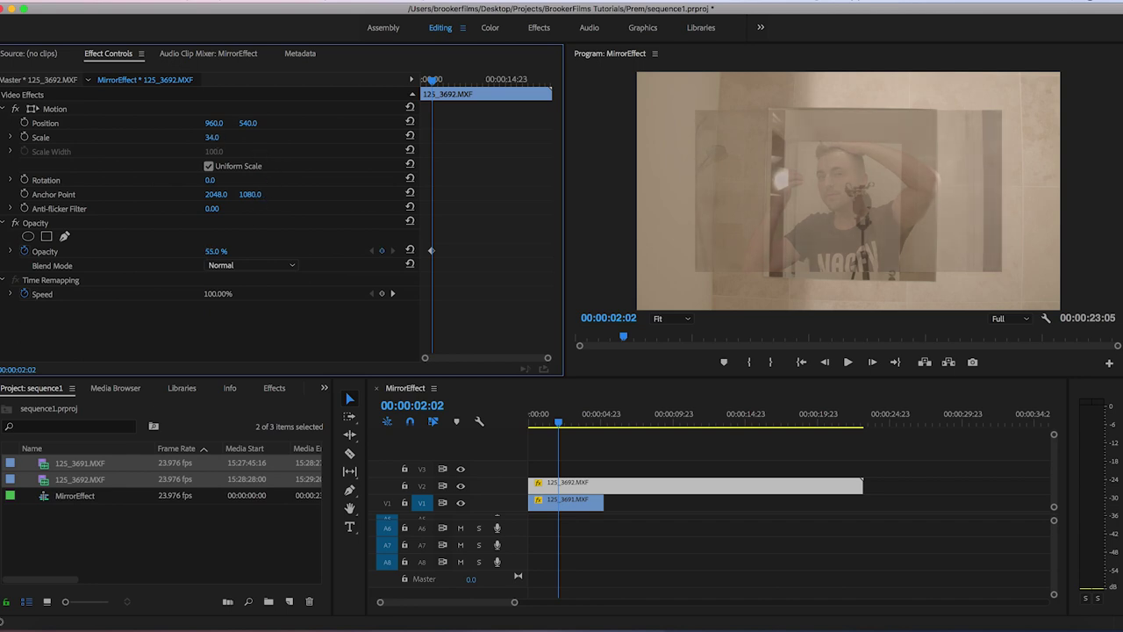
left_click_drag(212, 137, 242, 123)
type("7")
key("Return")
type("1")
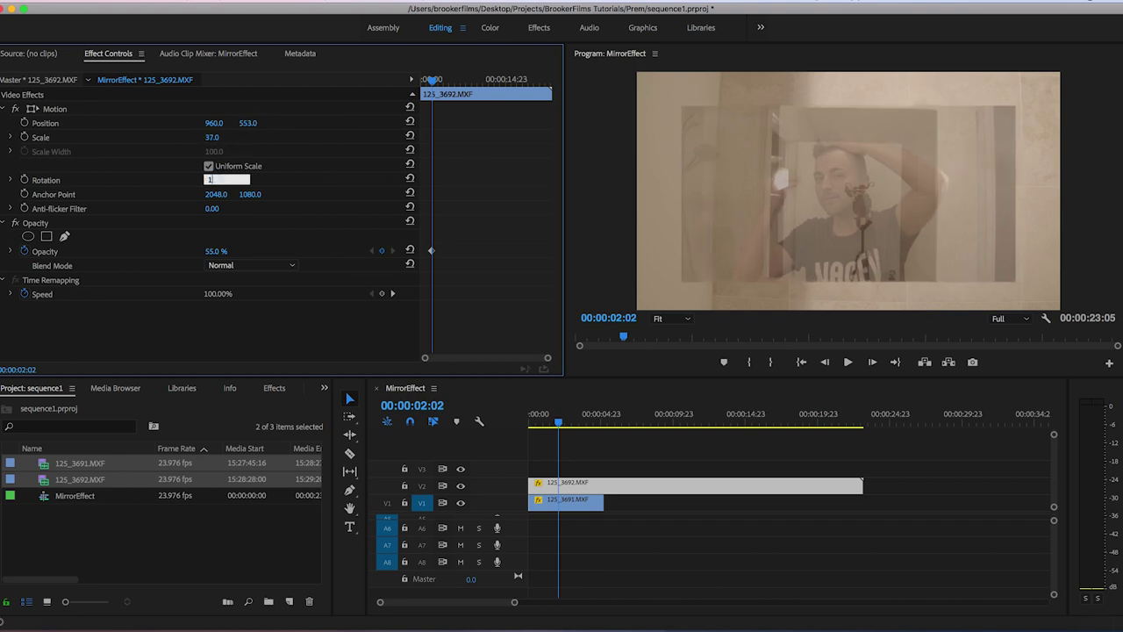
key("Return")
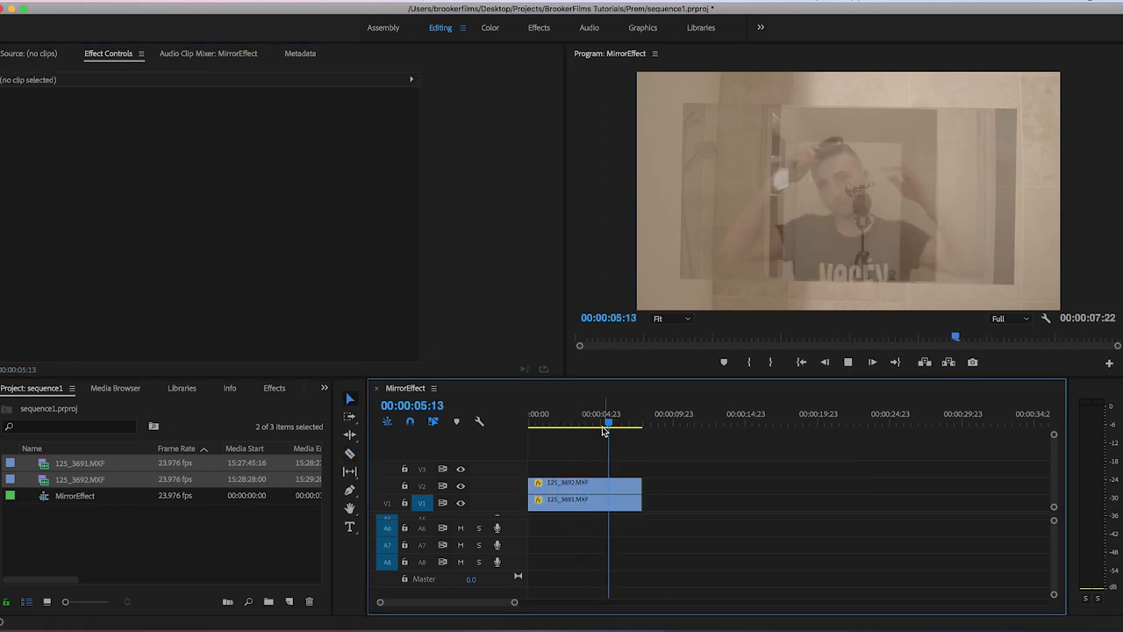
Trace an opacity pen mask around the mirror on 125_3692, then play back the reflection
left_click_drag(604, 430, 564, 433)
left_click(572, 487)
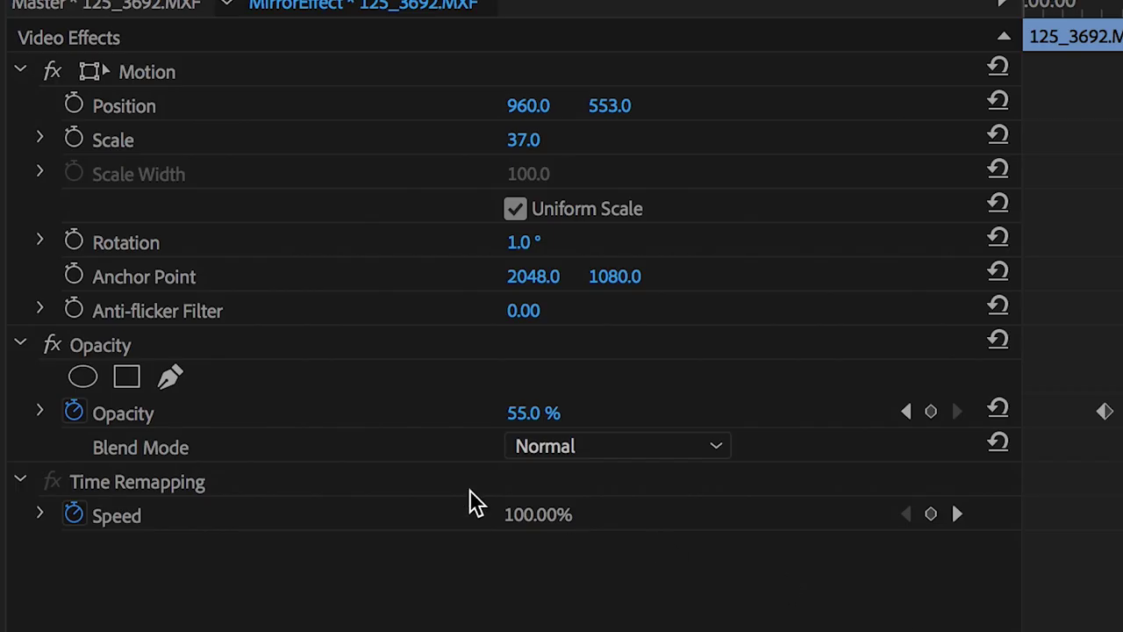
left_click(170, 376)
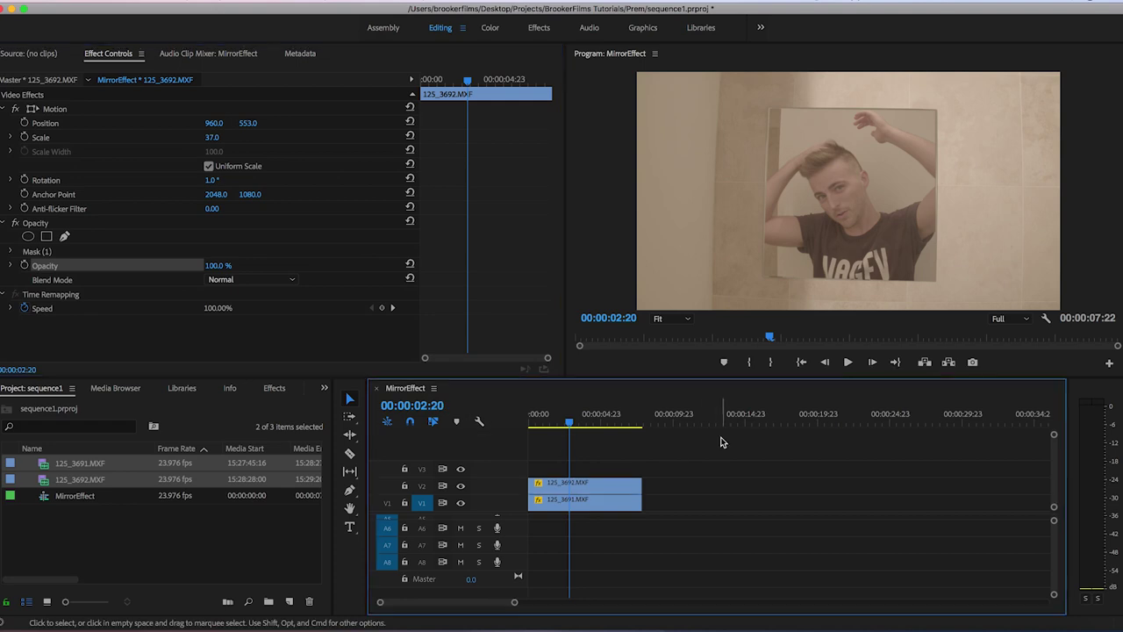
left_click(730, 461)
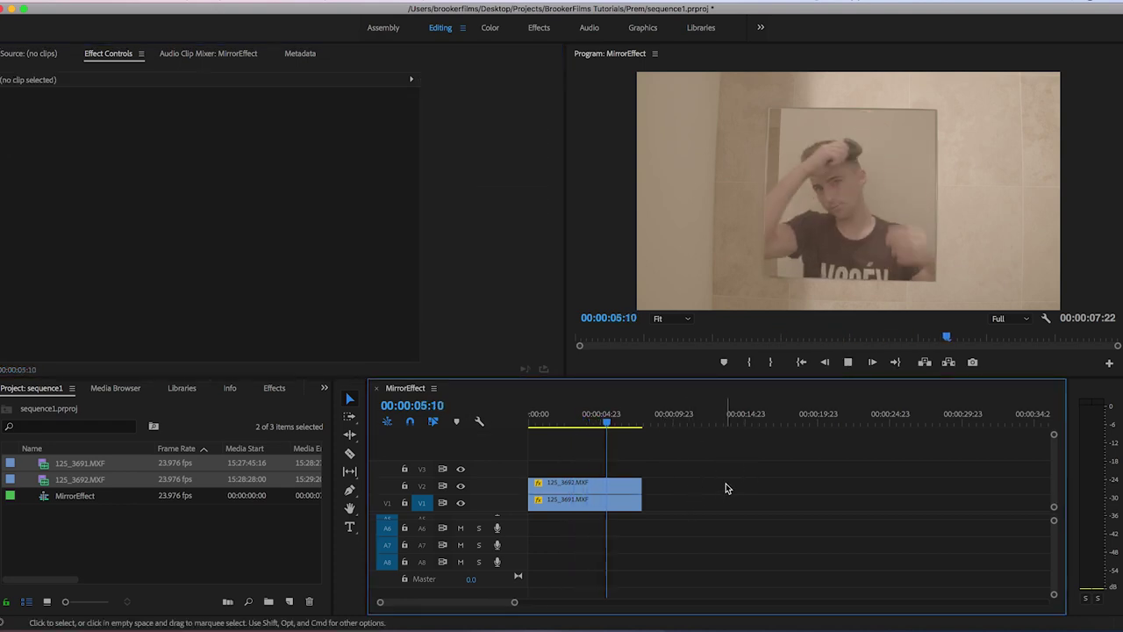
left_click_drag(620, 425, 525, 444)
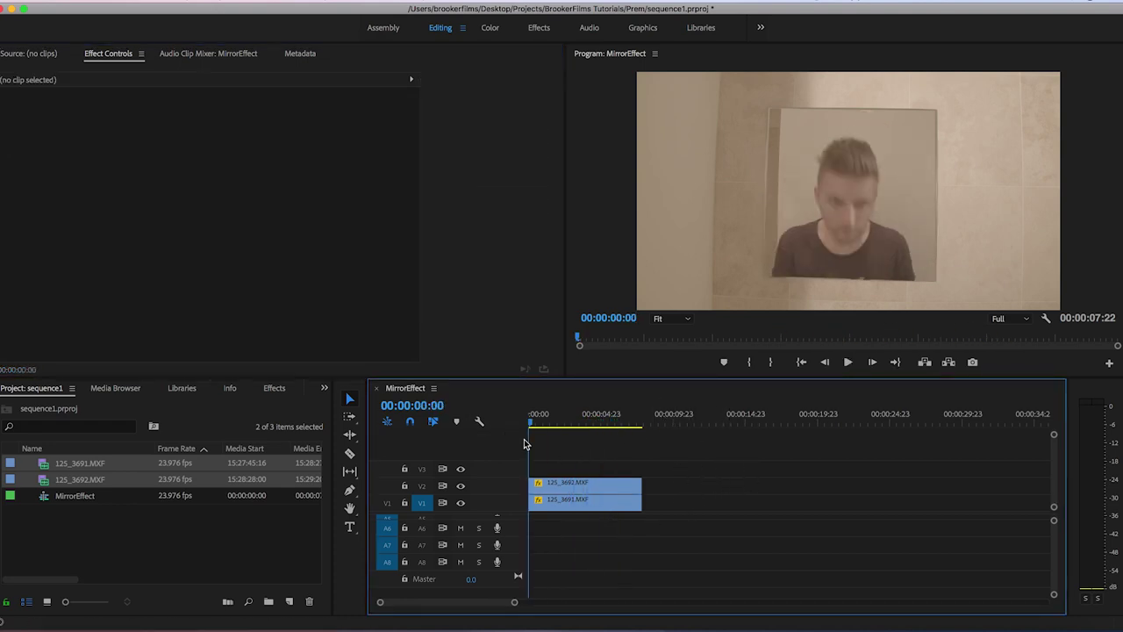
key("space")
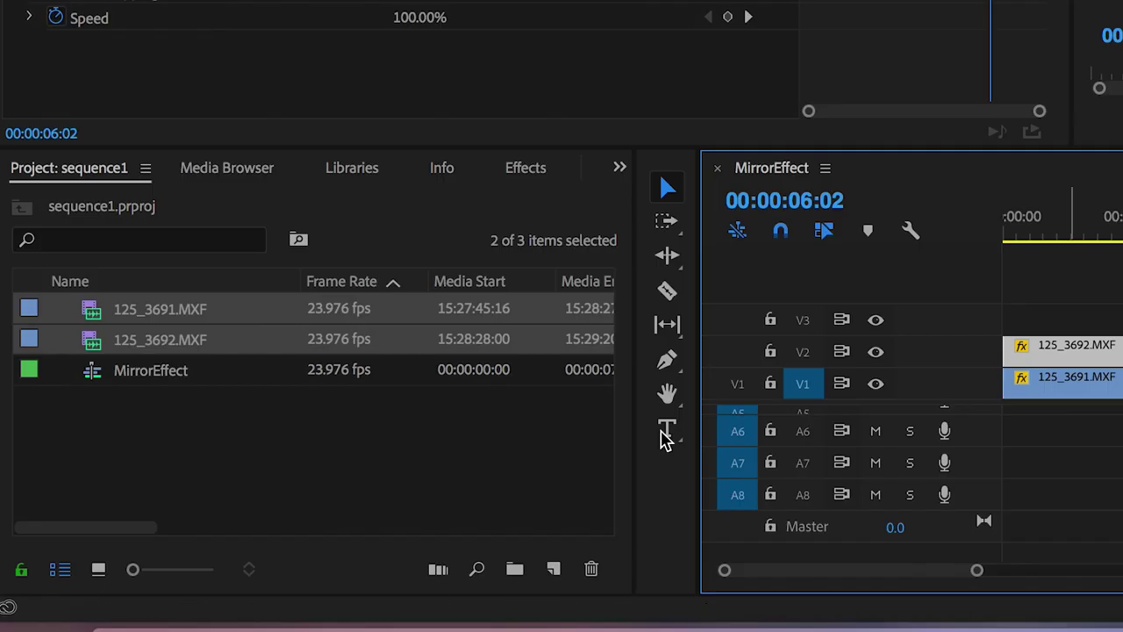
Add a Black Video clip above both clips, scaled to 81% and semi-transparent
left_click(228, 564)
left_click(554, 570)
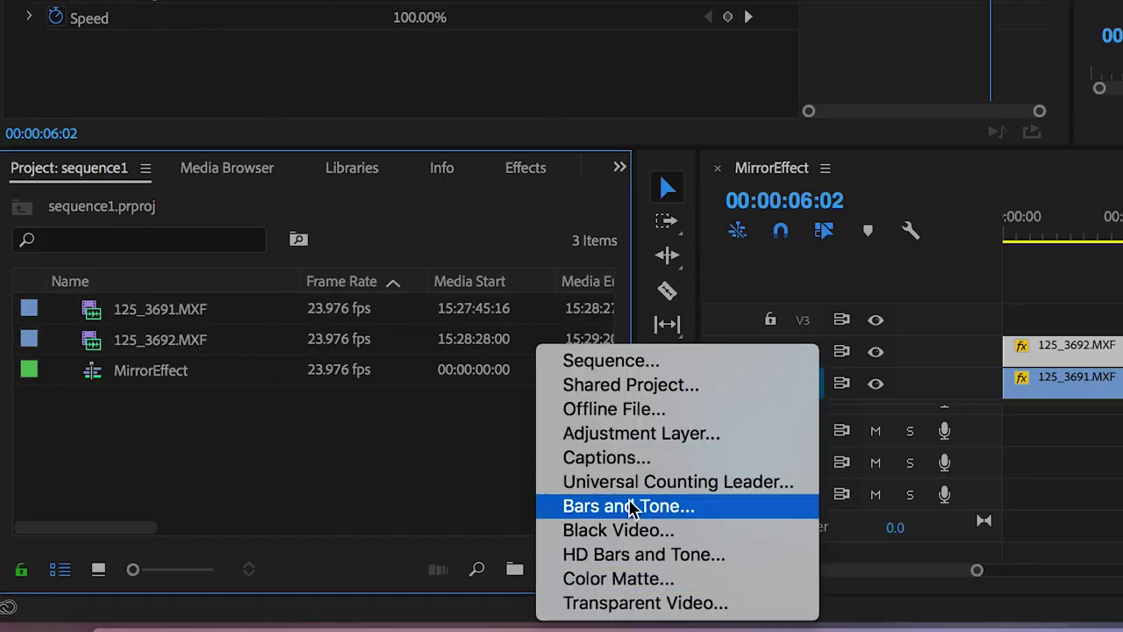
key("Return")
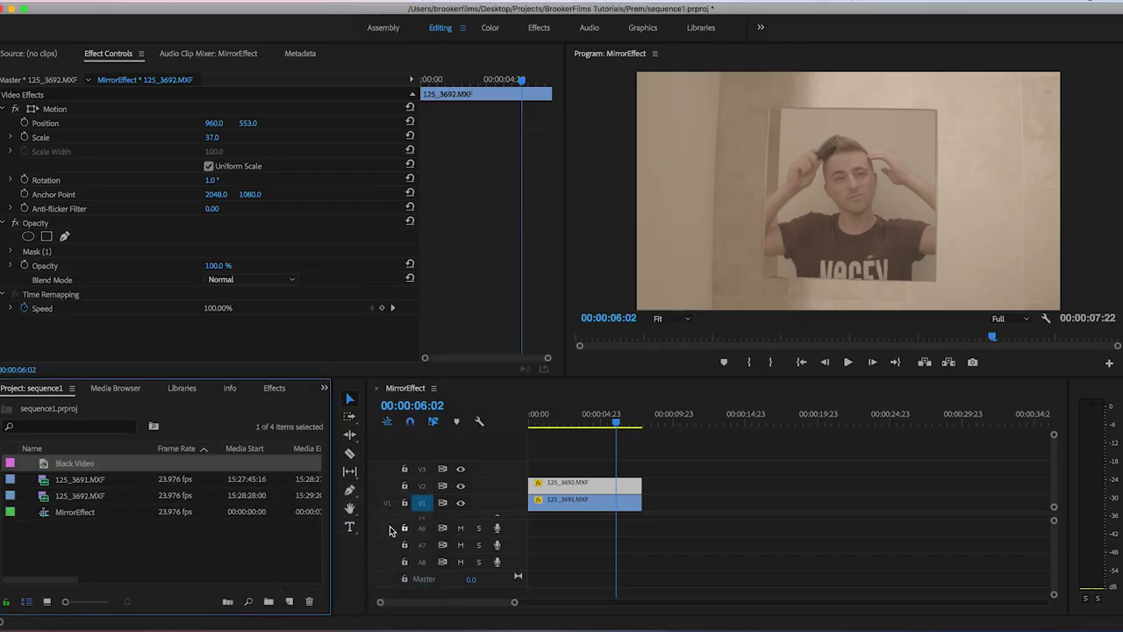
left_click_drag(80, 471, 641, 467)
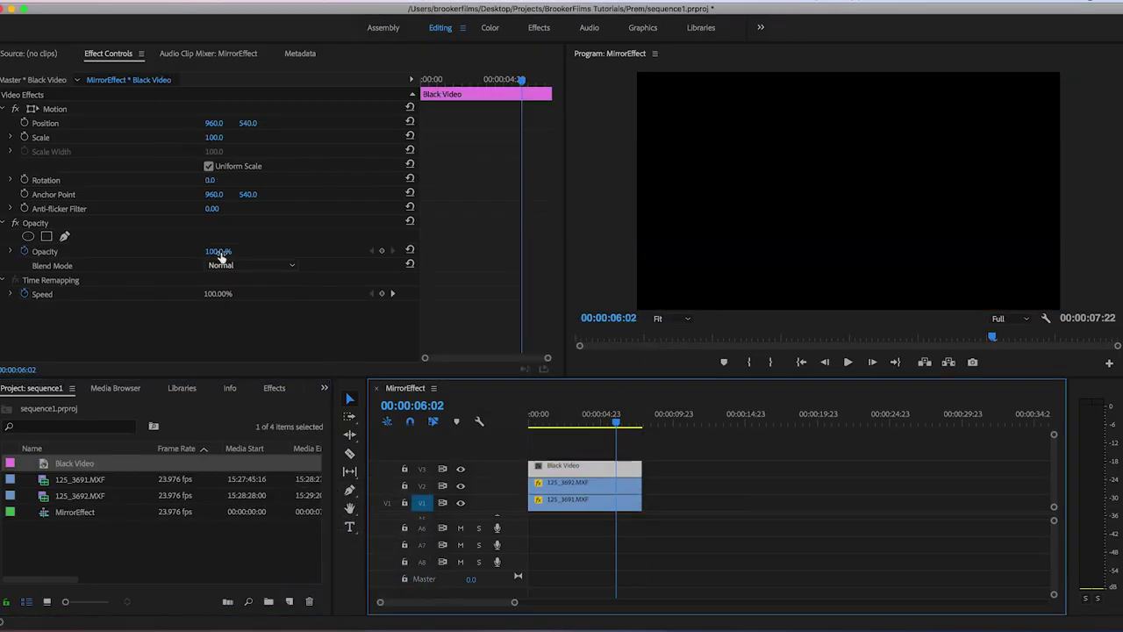
left_click_drag(213, 137, 197, 137)
left_click_drag(216, 251, 210, 204)
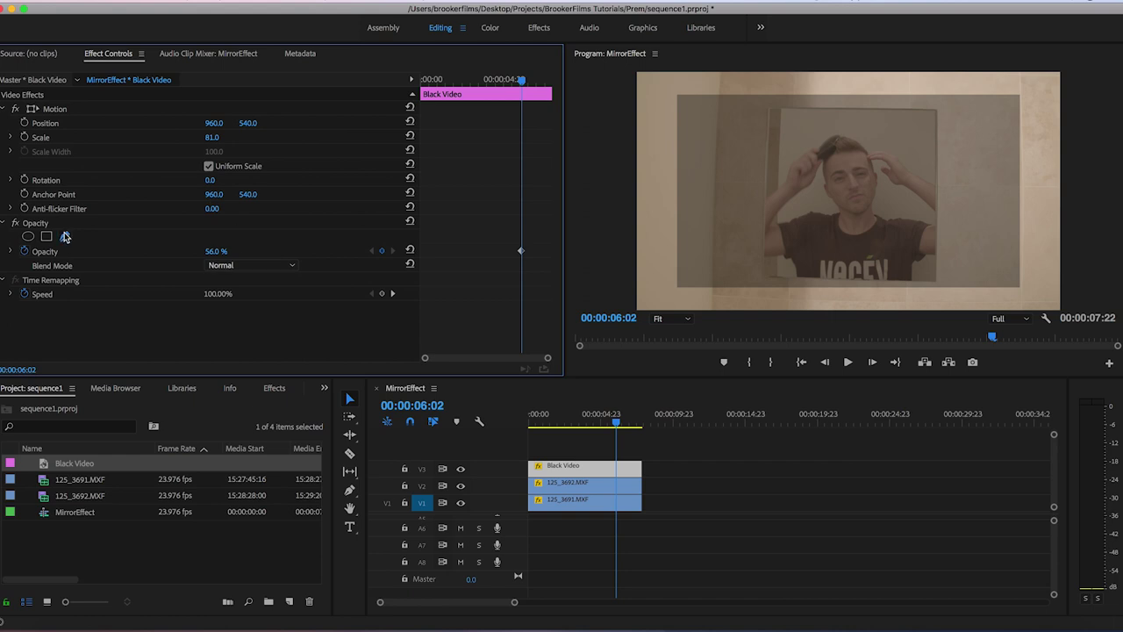
Mask the Black Video into a closed strip at the mirror edge and remove its opacity keyframes
left_click(65, 237)
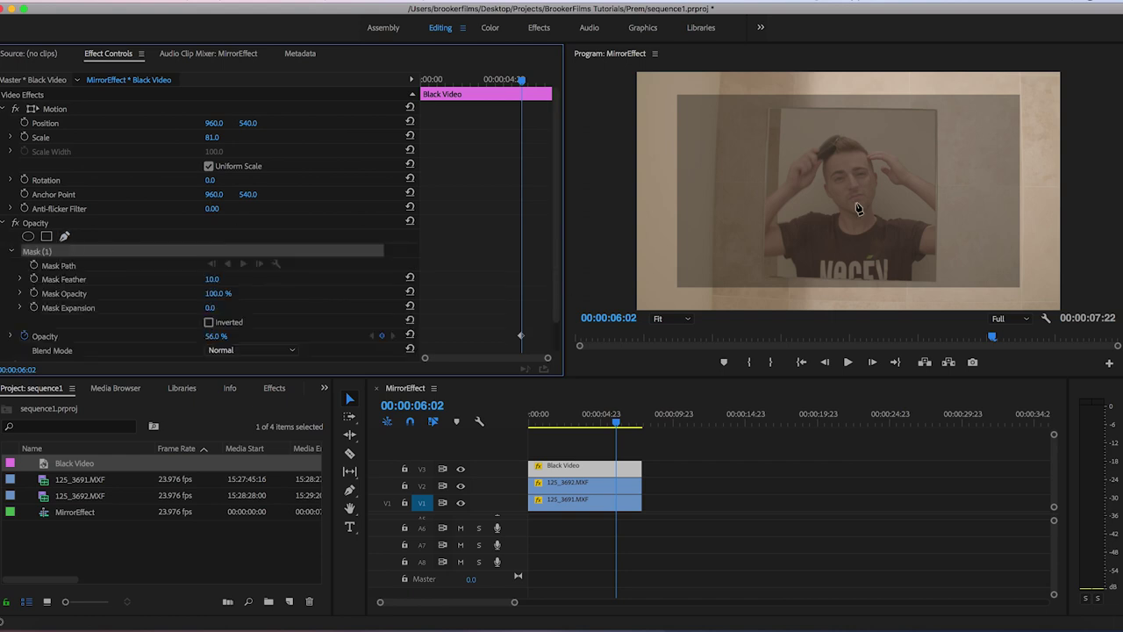
left_click(792, 109)
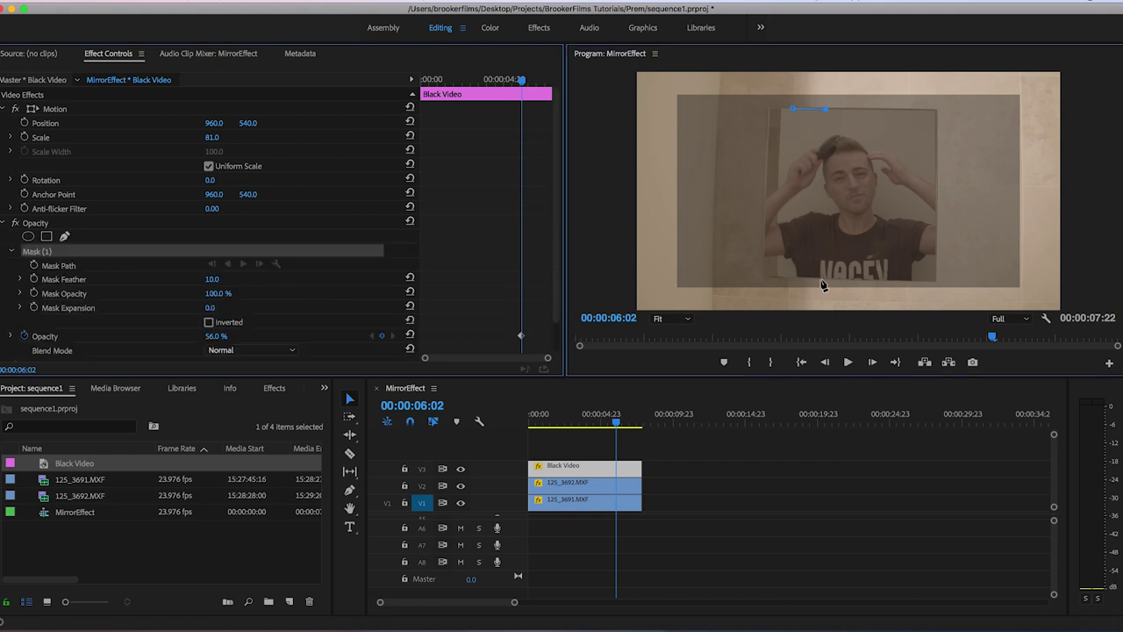
left_click(792, 109)
left_click(12, 251)
left_click(24, 265)
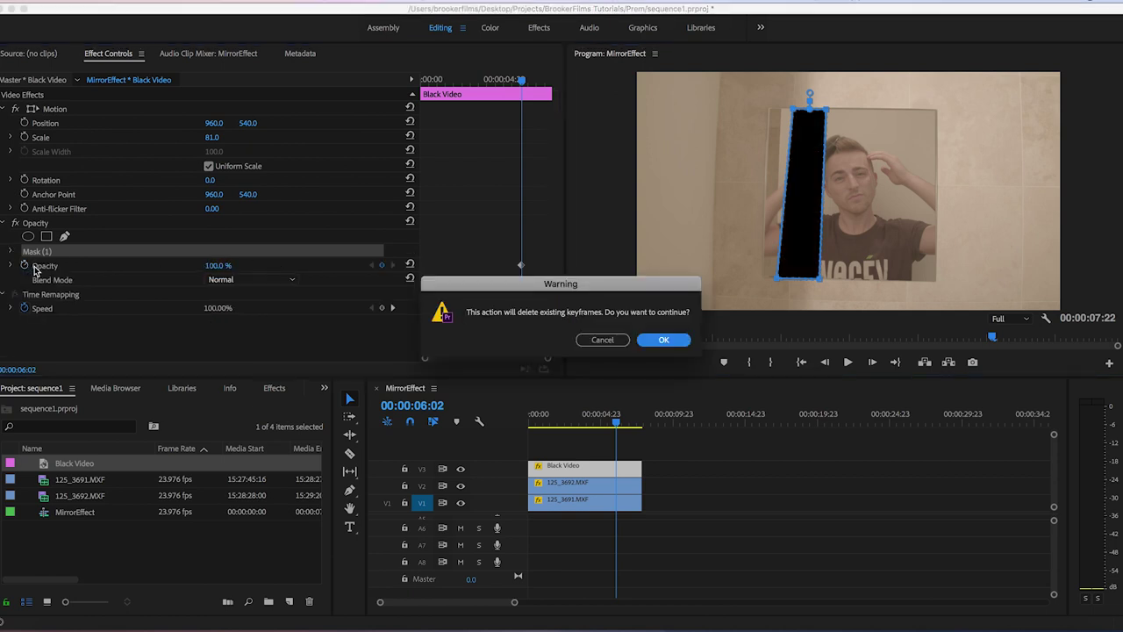
key("Return")
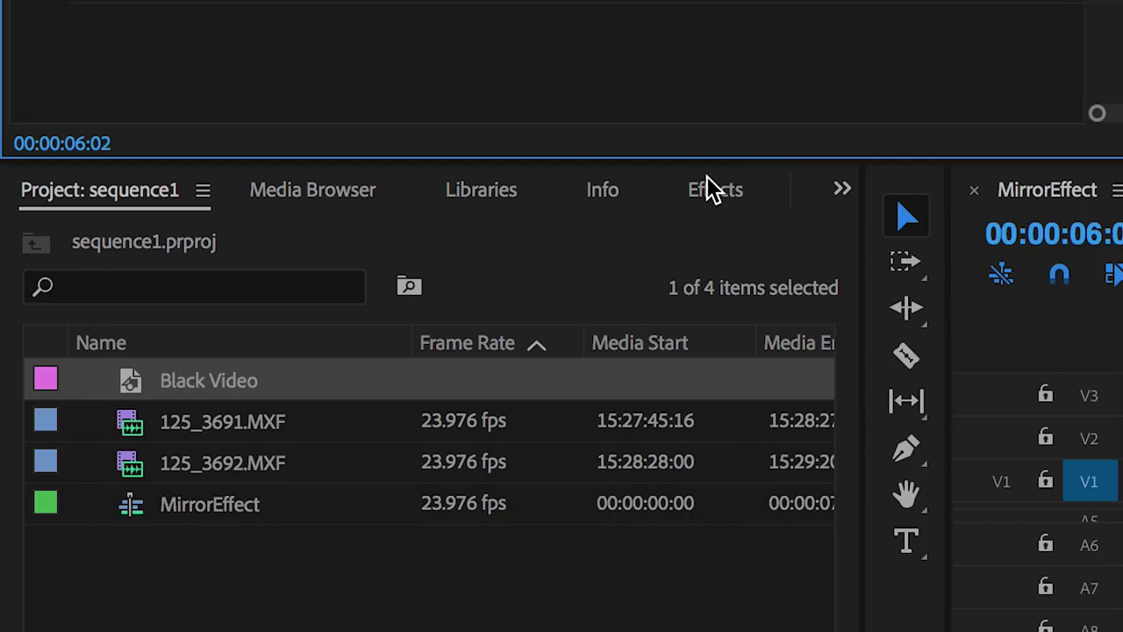
Apply the Tint effect to Black Video with Map Black To set to white
left_click(272, 387)
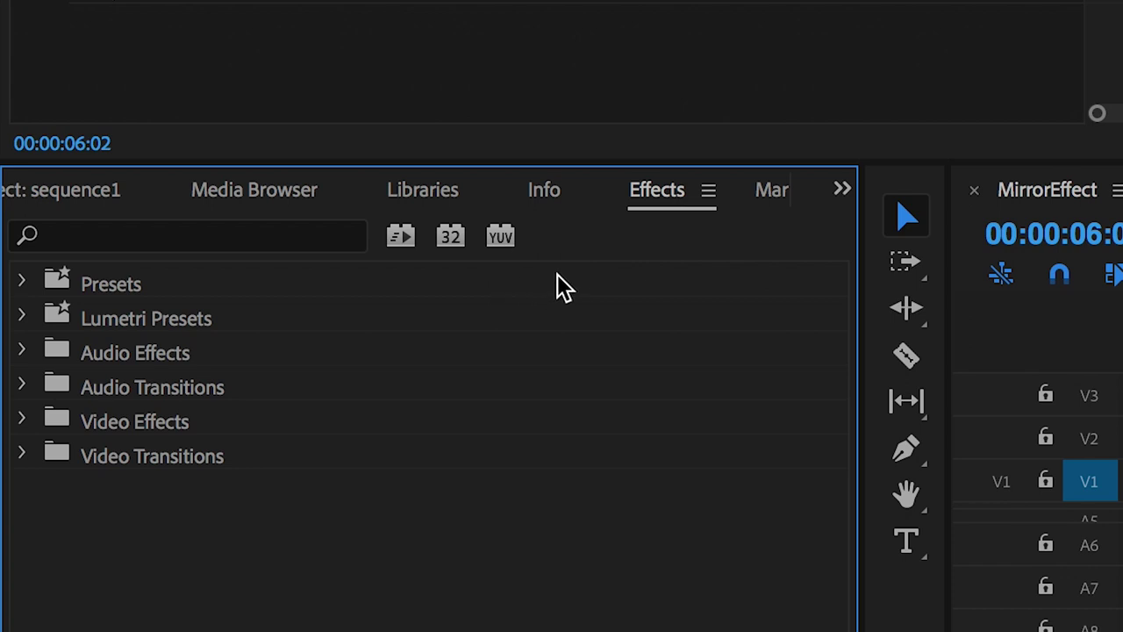
left_click(307, 231)
type("ti")
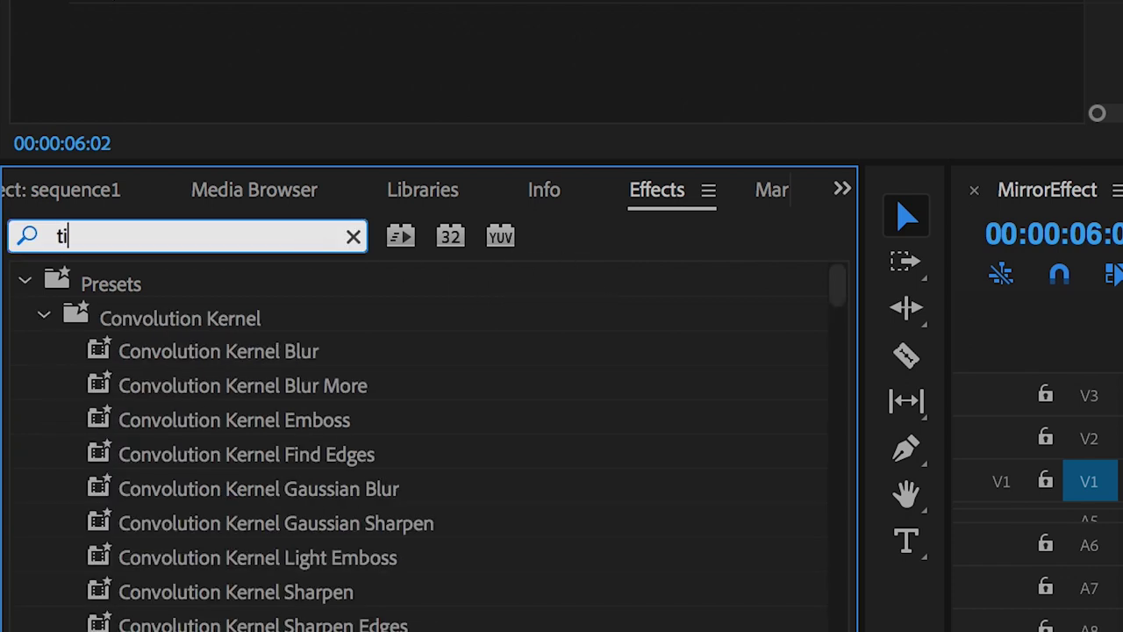
type("nt")
left_click_drag(135, 489, 452, 387)
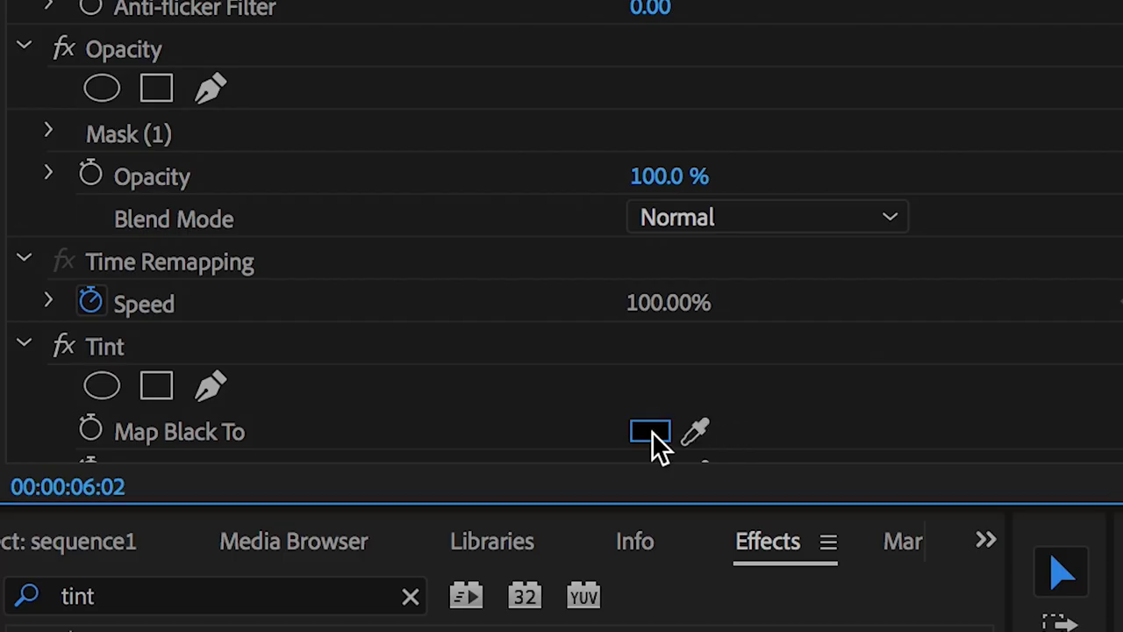
left_click(649, 432)
left_click(110, 575)
left_click_drag(124, 573, 103, 588)
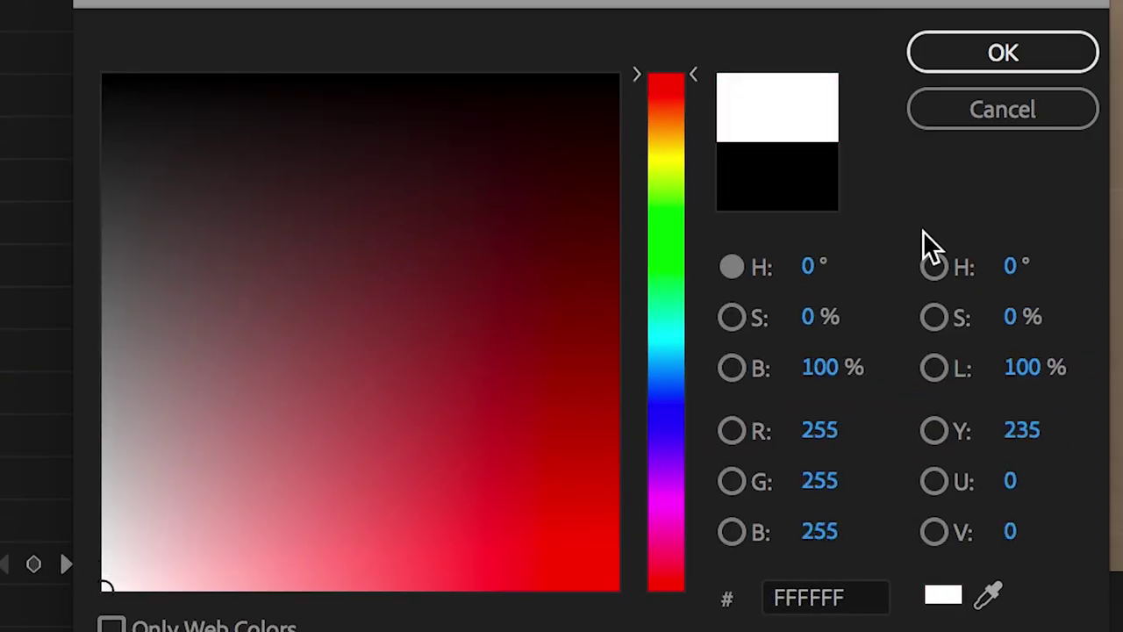
left_click(995, 57)
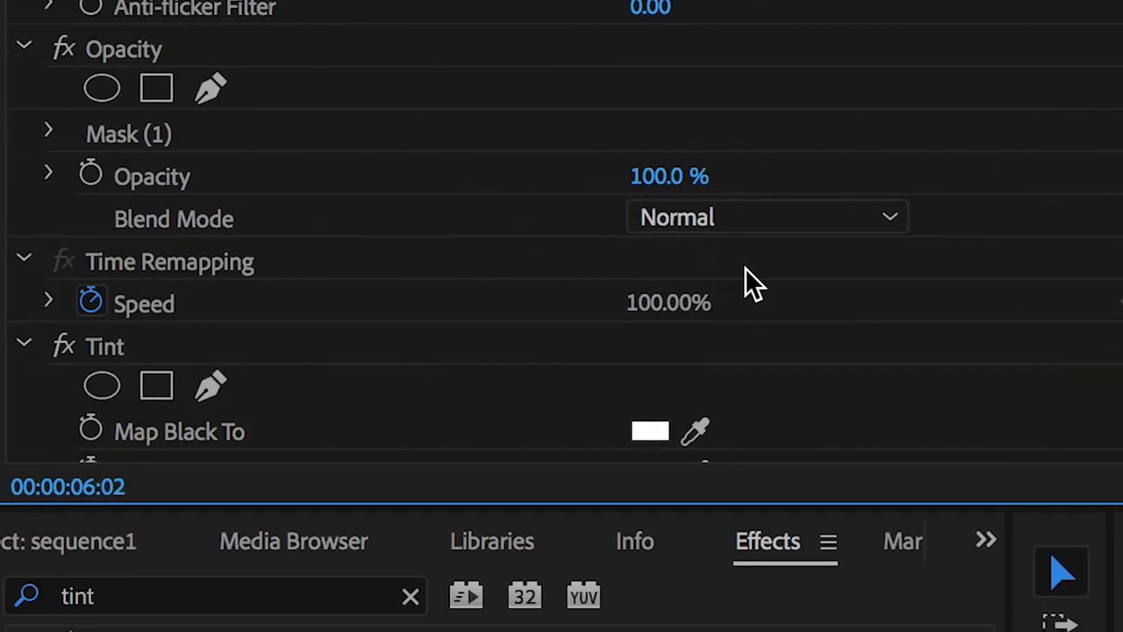
Feather the strip's mask, drop its opacity to 15%, and preview the glare
left_click(50, 133)
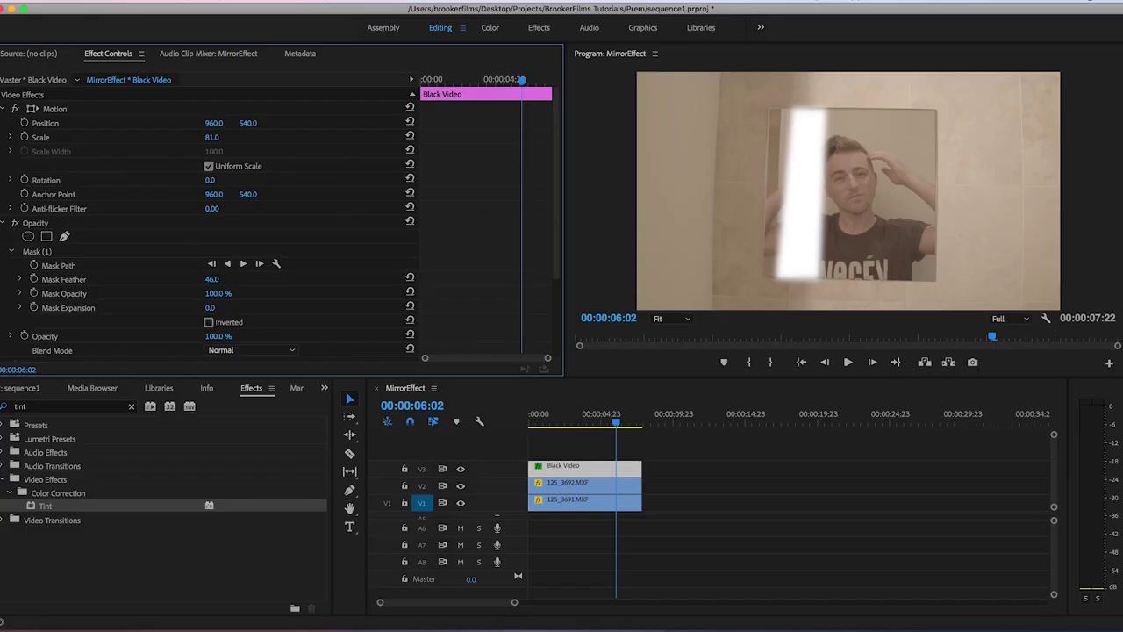
left_click(15, 251)
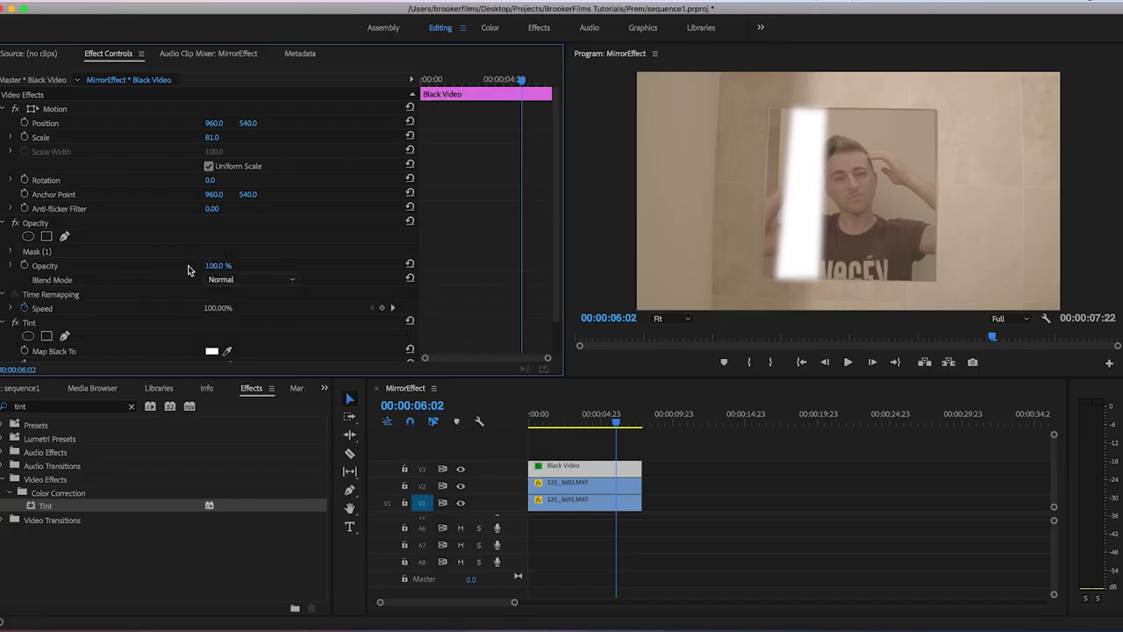
mouse_move(215, 265)
left_mouse_down()
mouse_move(180, 265)
mouse_move(223, 265)
left_mouse_up()
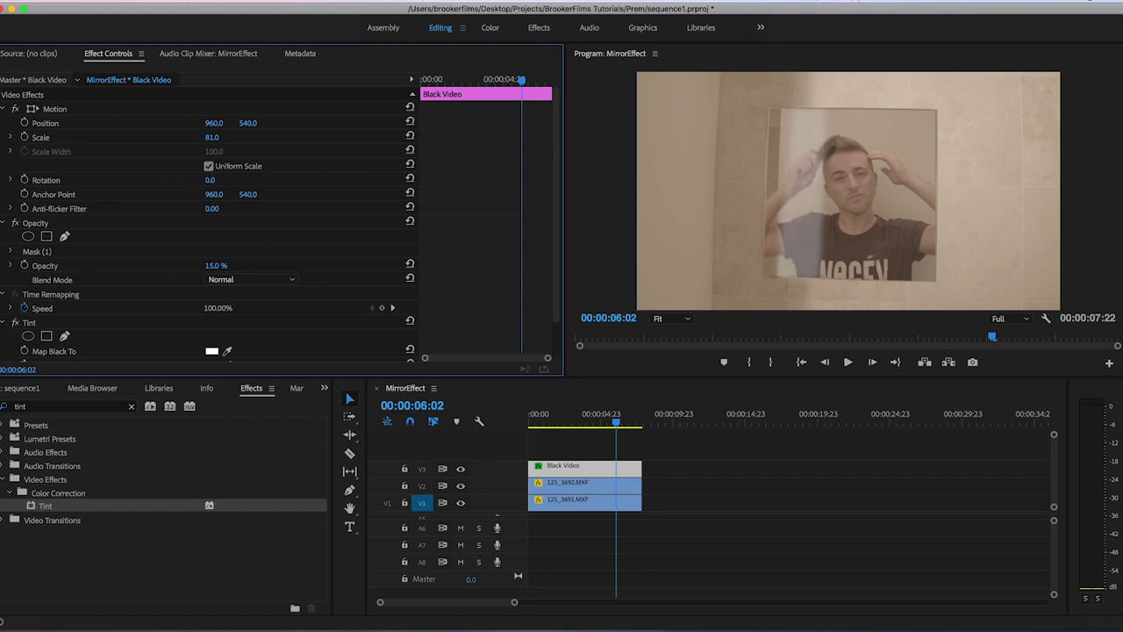
left_click(12, 253)
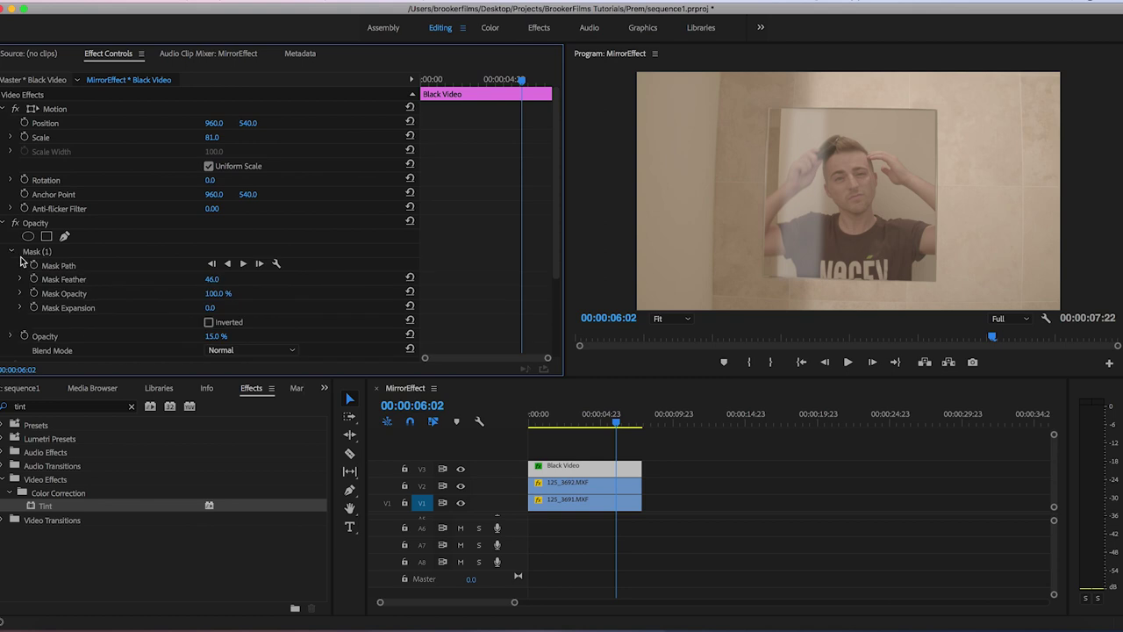
left_click(784, 479)
key("Home")
key("space")
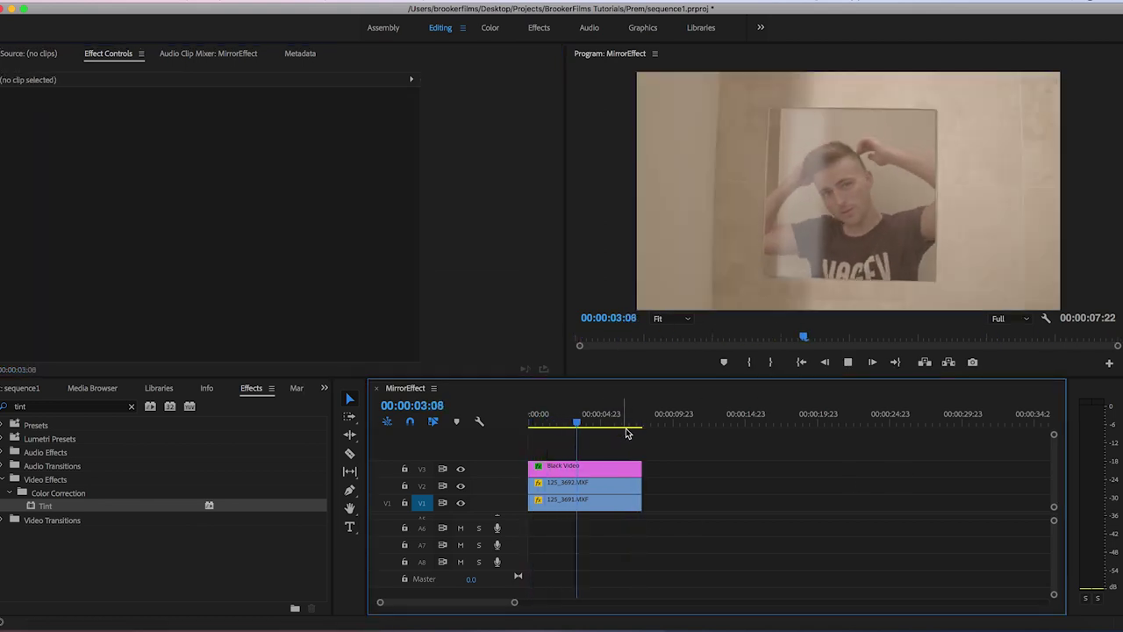
Nest the three stacked clips into a sequence named 'Mirror'
key("space")
left_click_drag(646, 457, 616, 507)
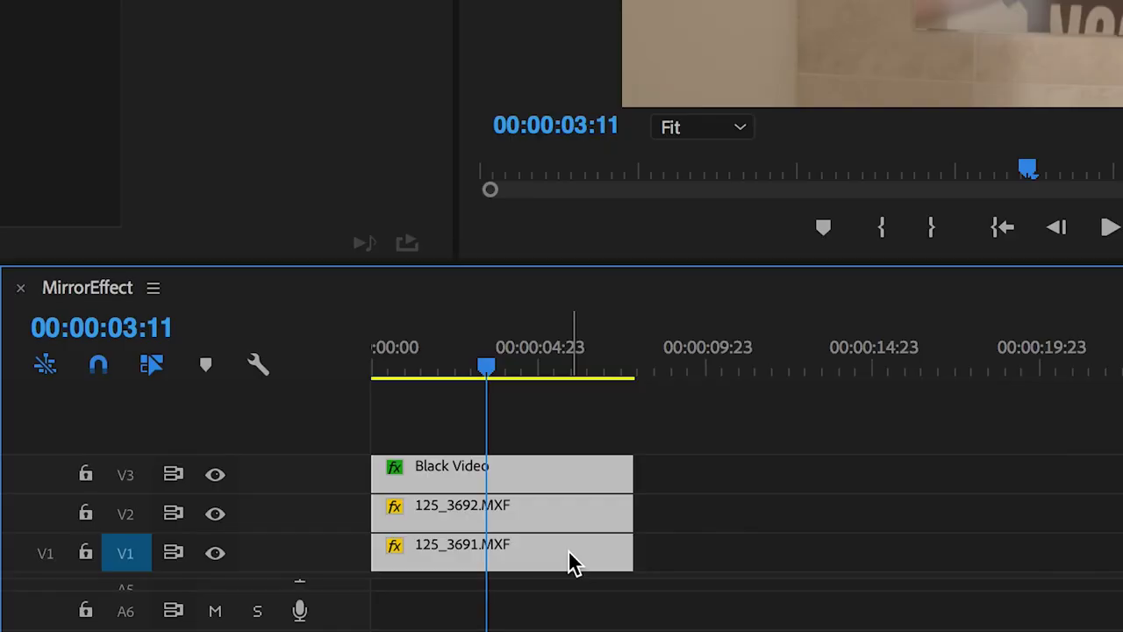
right_click(616, 507)
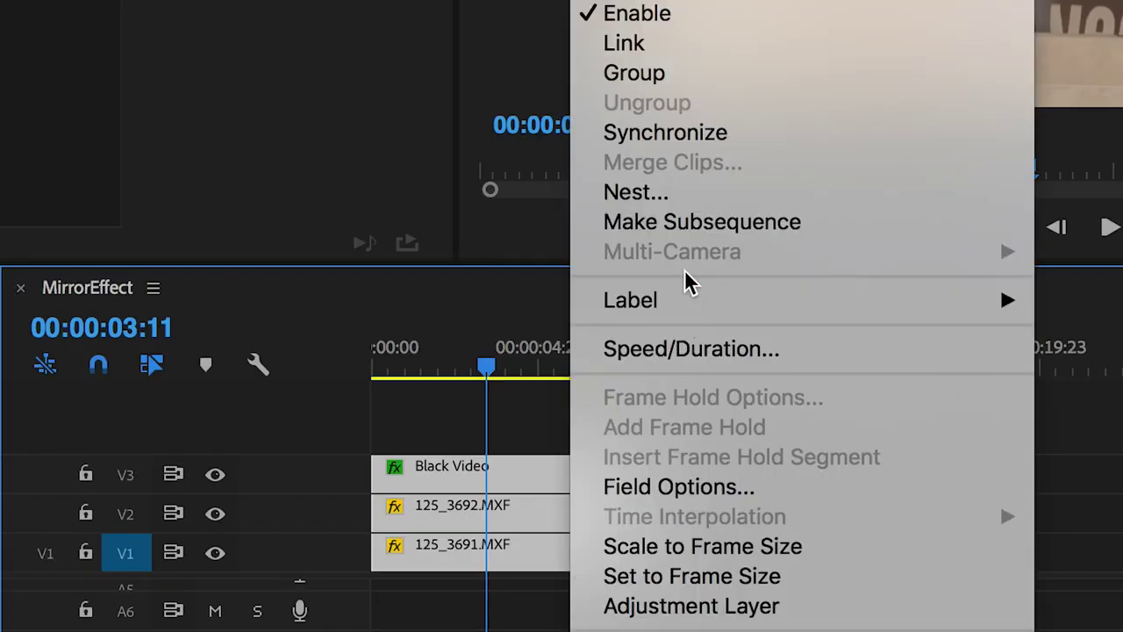
left_click(672, 193)
key("Return")
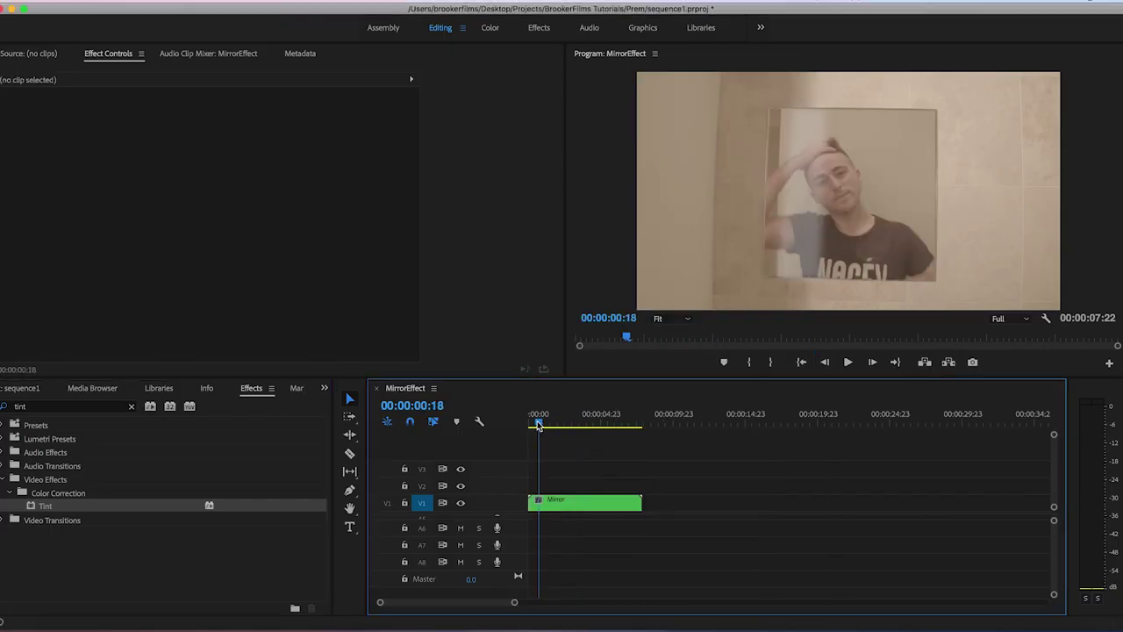
Keyframe the Mirror clip from 100% to Scale 135 and Position Y 529 at its end, then preview
left_click(543, 500)
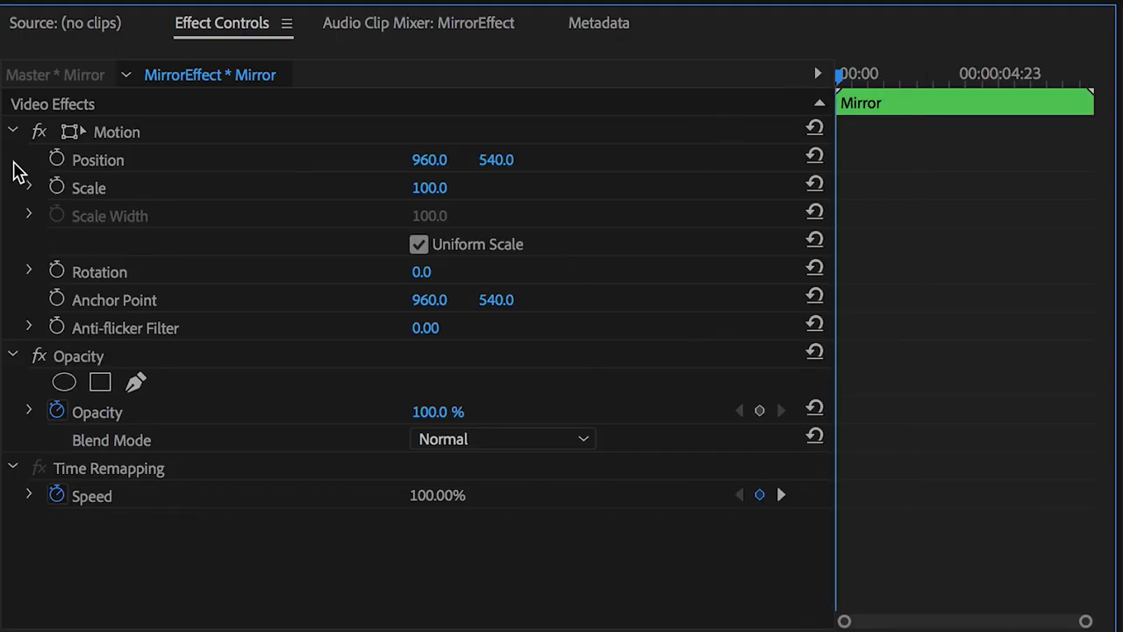
left_click(57, 187)
left_click(57, 159)
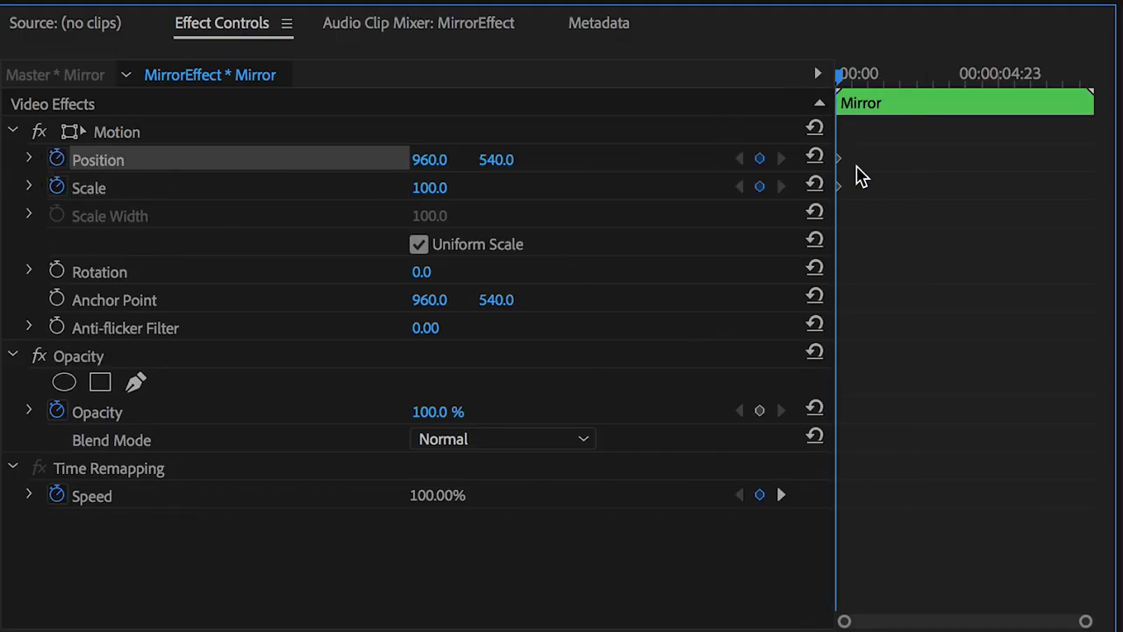
left_click(954, 100)
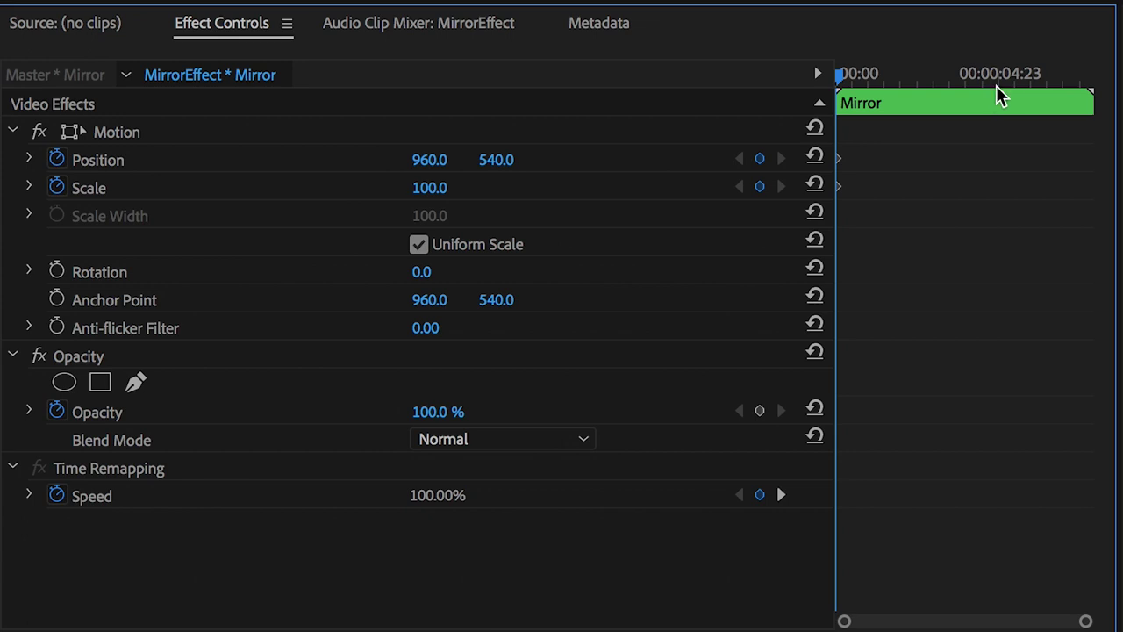
left_click_drag(429, 188, 457, 188)
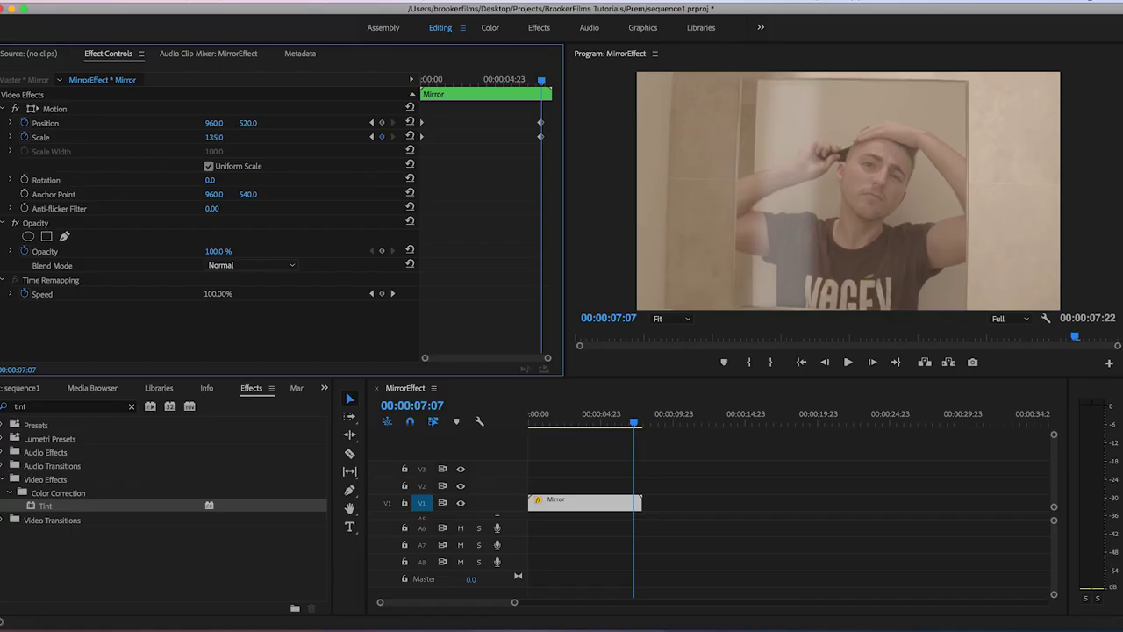
left_click_drag(247, 123, 256, 122)
key("Home")
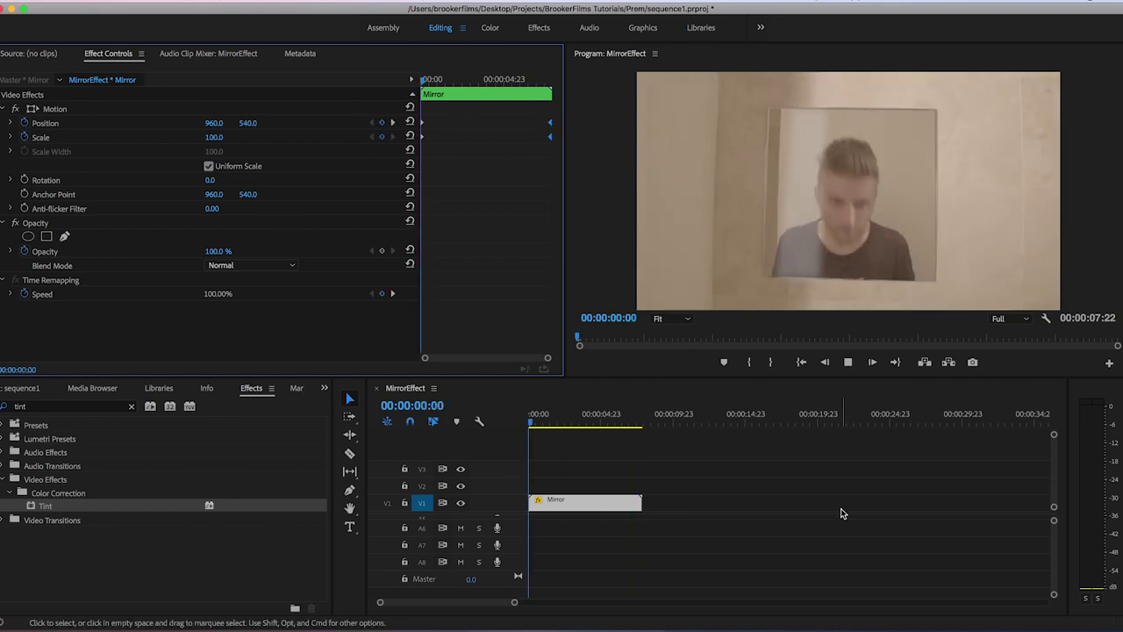
key("space")
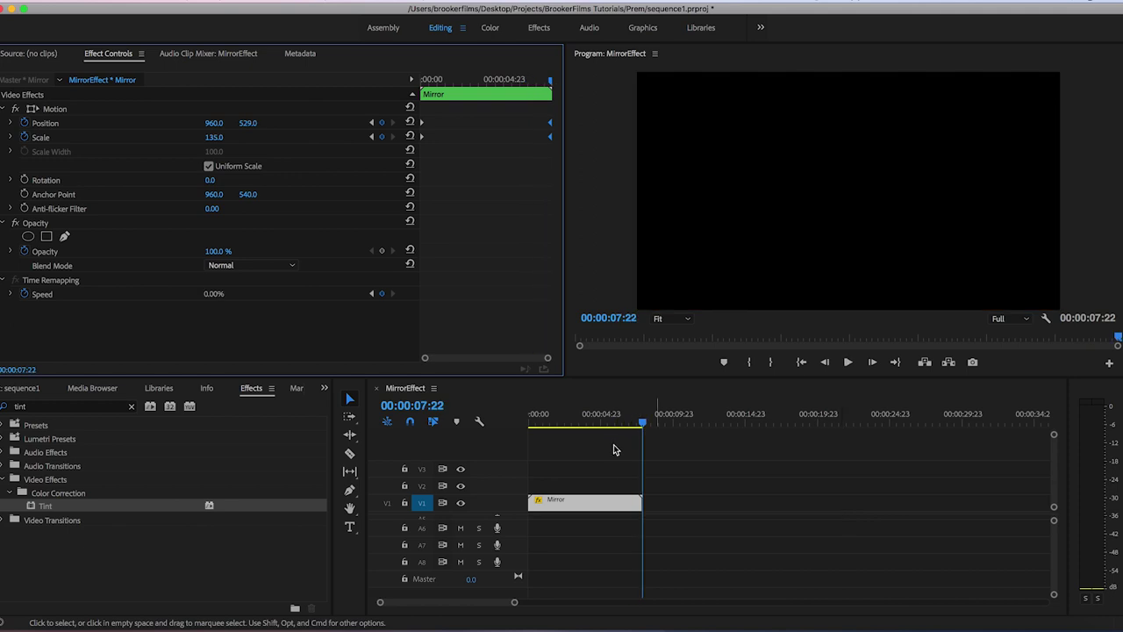
left_click_drag(626, 421, 551, 428)
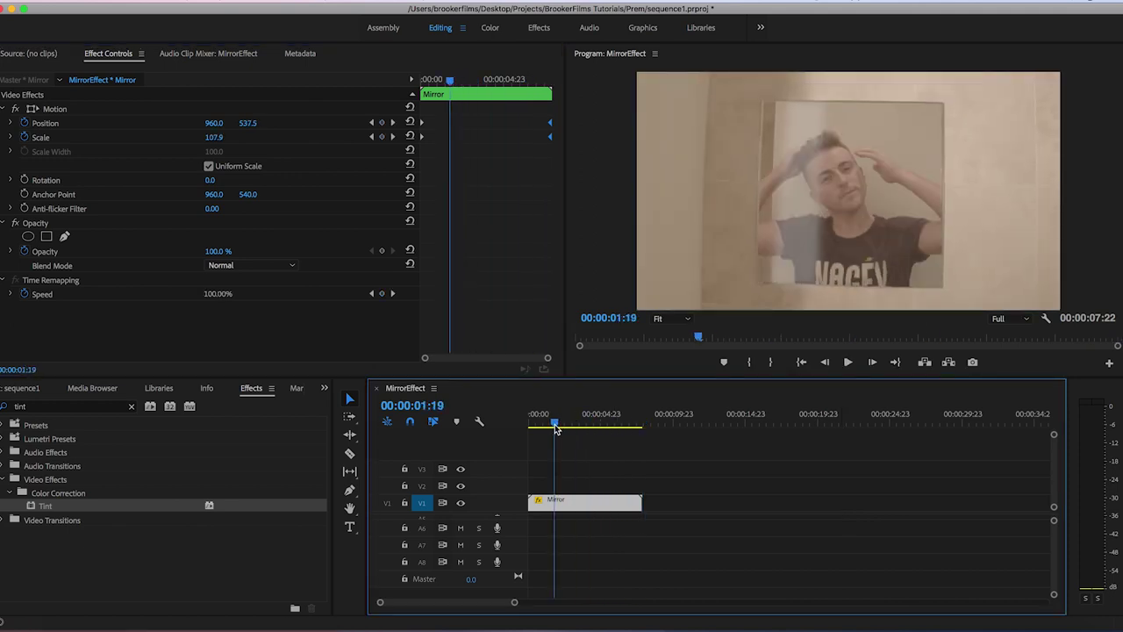